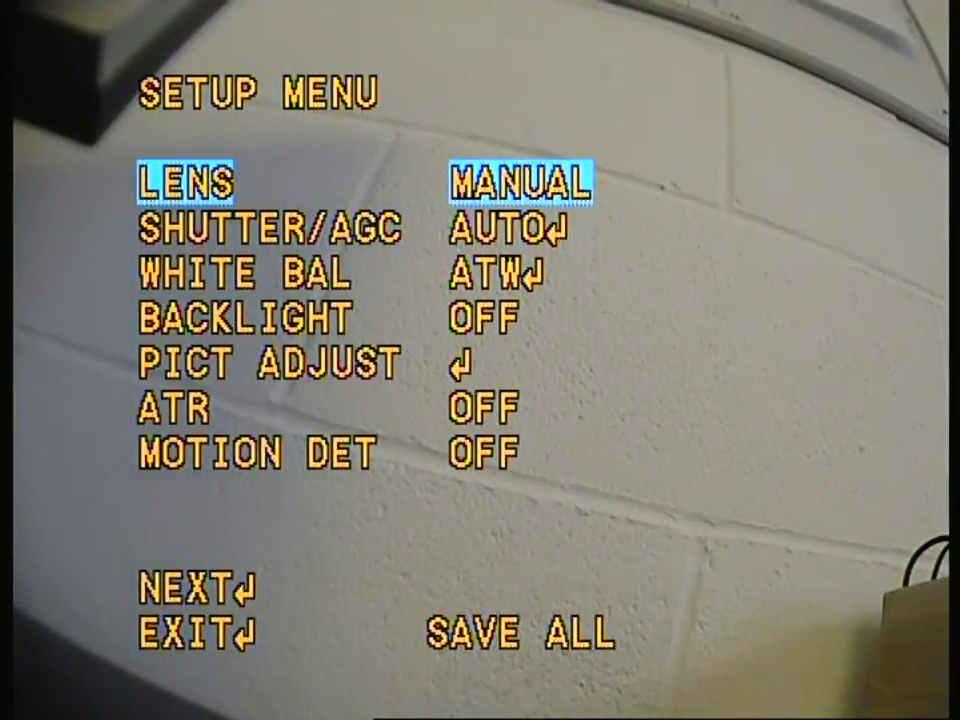
# Step: Move back up to the LENS setting and switch it from MANUAL to AUTO
pyautogui.click(245, 273)
pyautogui.click(257, 453)
pyautogui.click(268, 363)
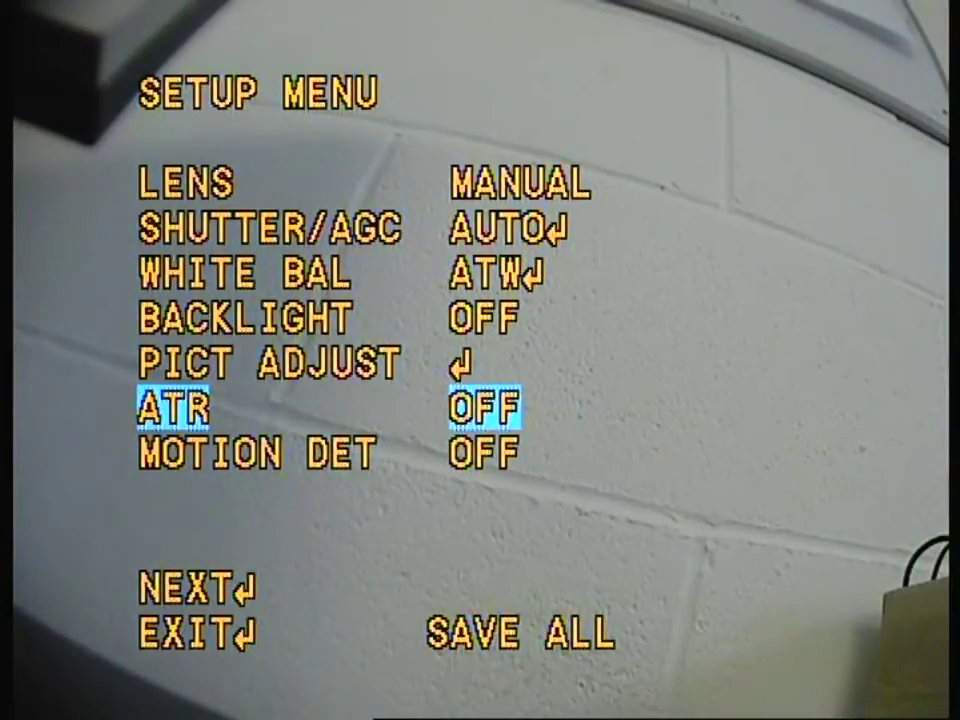
pyautogui.click(268, 228)
pyautogui.click(186, 183)
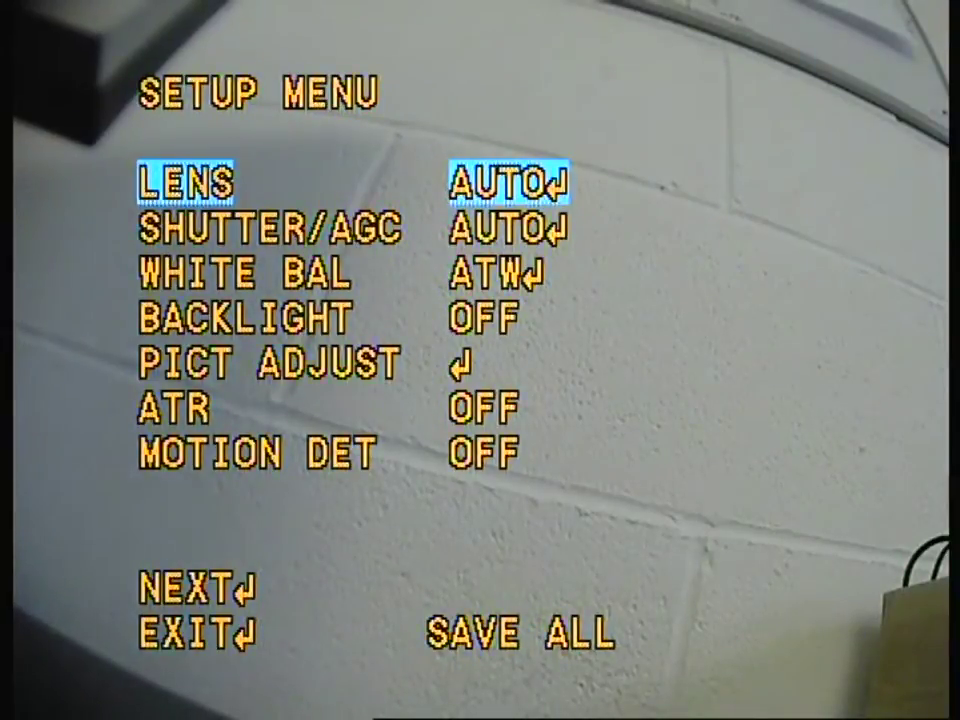
pyautogui.press('Right')
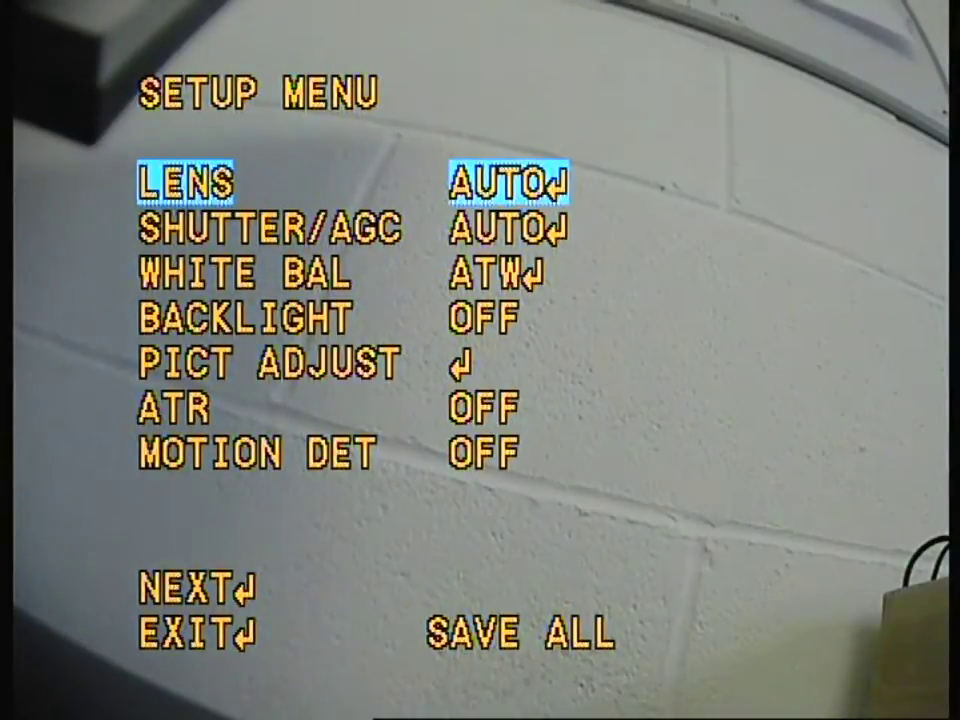
pyautogui.press('Return')
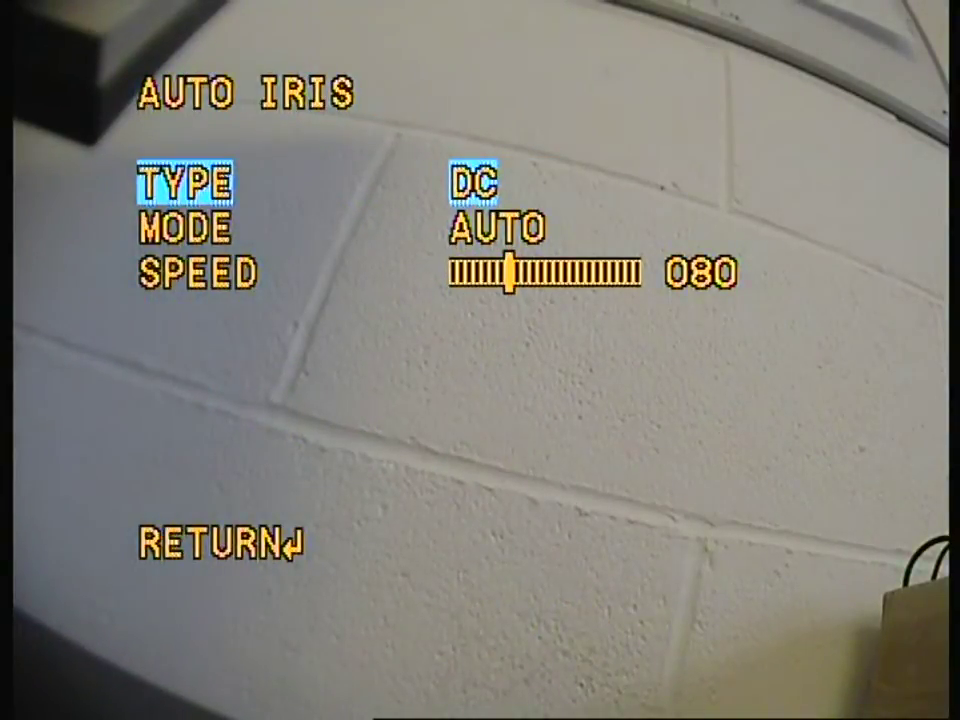
pyautogui.press('Down')
pyautogui.press('Down')
pyautogui.press('Down')
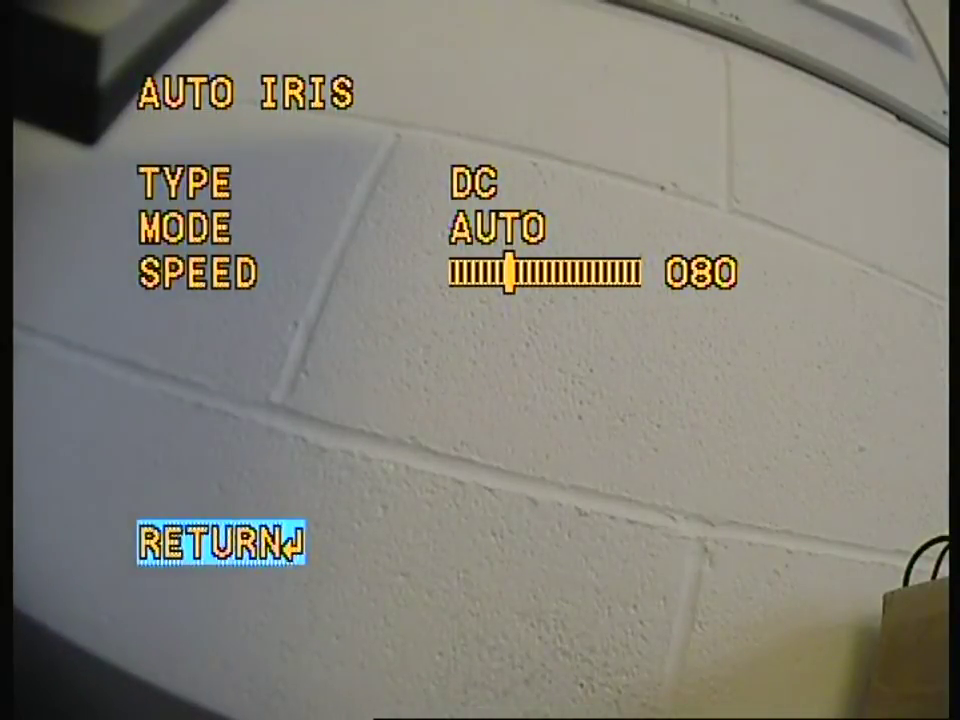
pyautogui.press('Up')
pyautogui.press('Down')
pyautogui.press('Down')
pyautogui.press('Up')
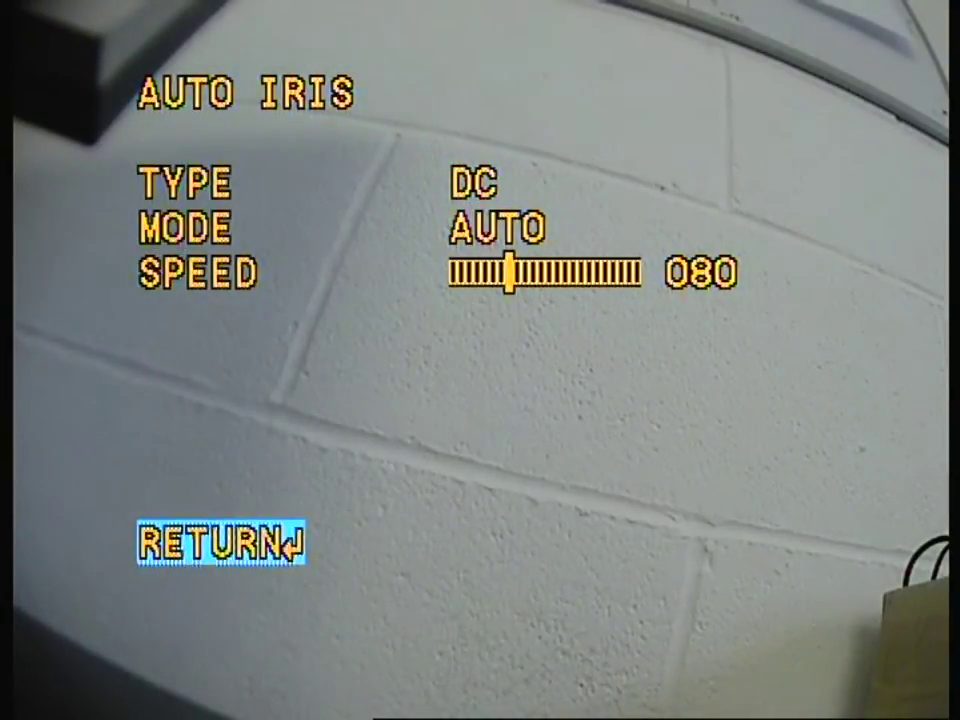
pyautogui.press('Return')
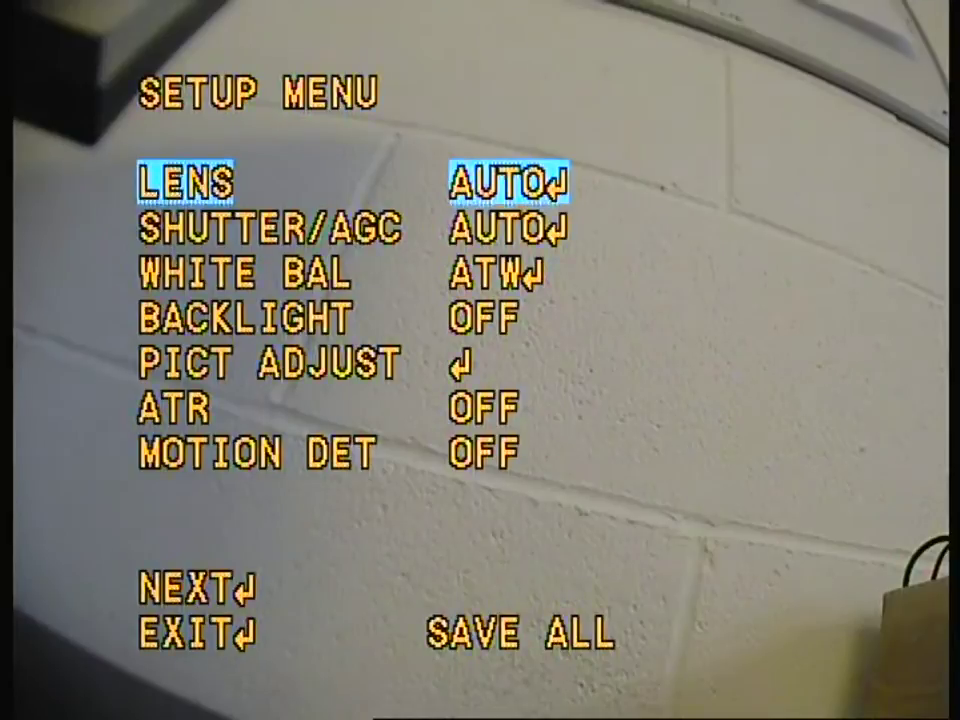
pyautogui.press('Down')
pyautogui.press('Down')
pyautogui.press('Down')
pyautogui.press('Down')
pyautogui.press('Down')
pyautogui.press('Down')
pyautogui.press('Down')
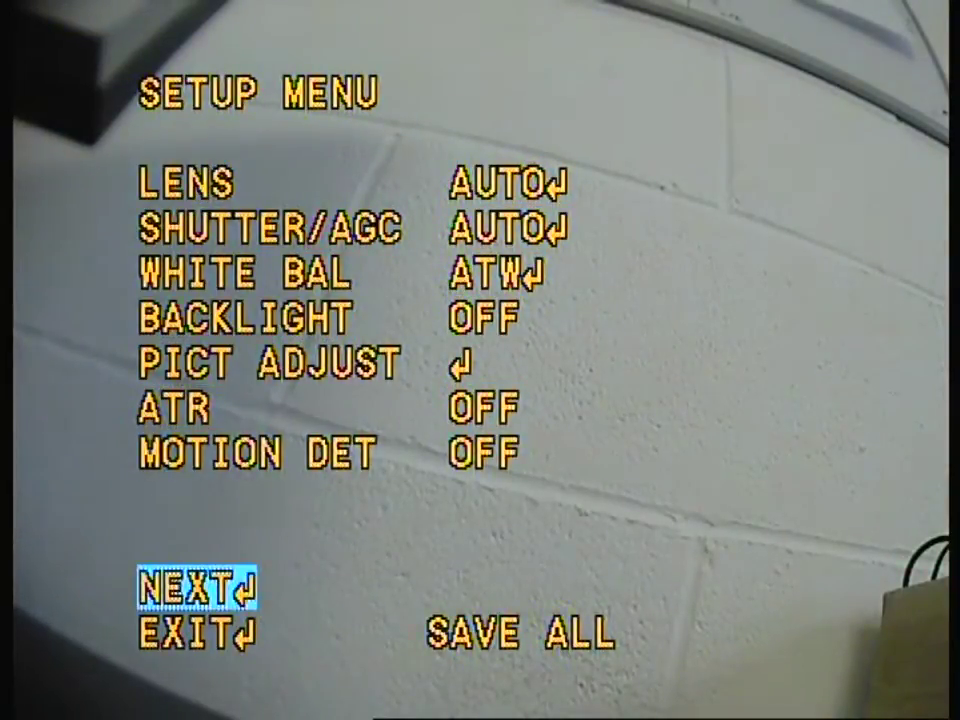
# Step: On the second setup page, set CAMERA ID to ON and spell MLKKKK as its title
pyautogui.press('Return')
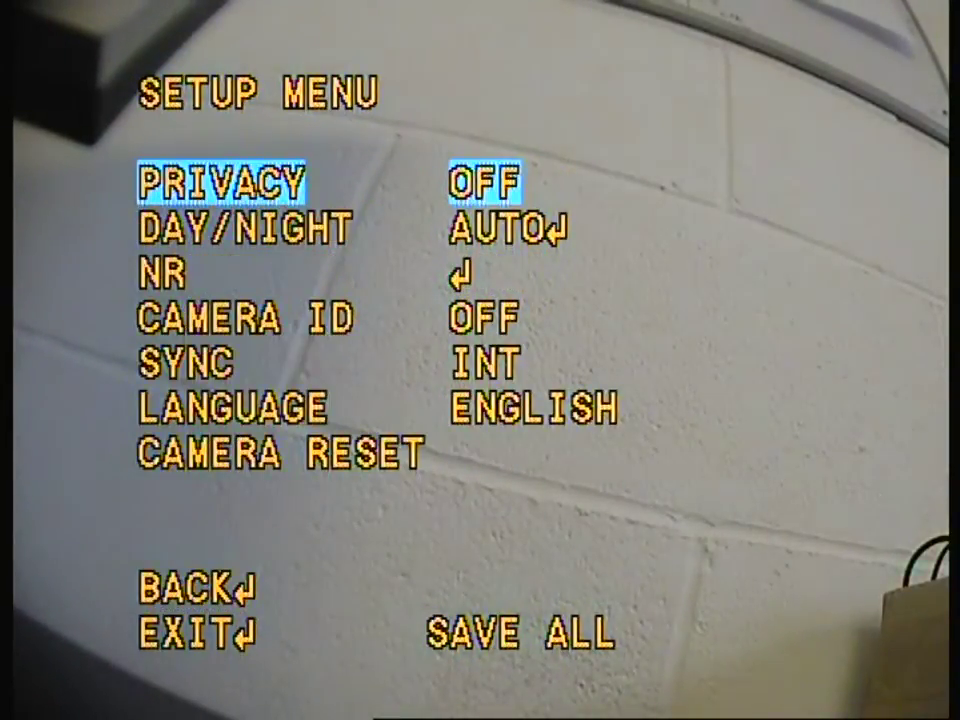
pyautogui.press('Down')
pyautogui.press('Down')
pyautogui.press('Down')
pyautogui.press('Down')
pyautogui.press('Down')
pyautogui.press('Down')
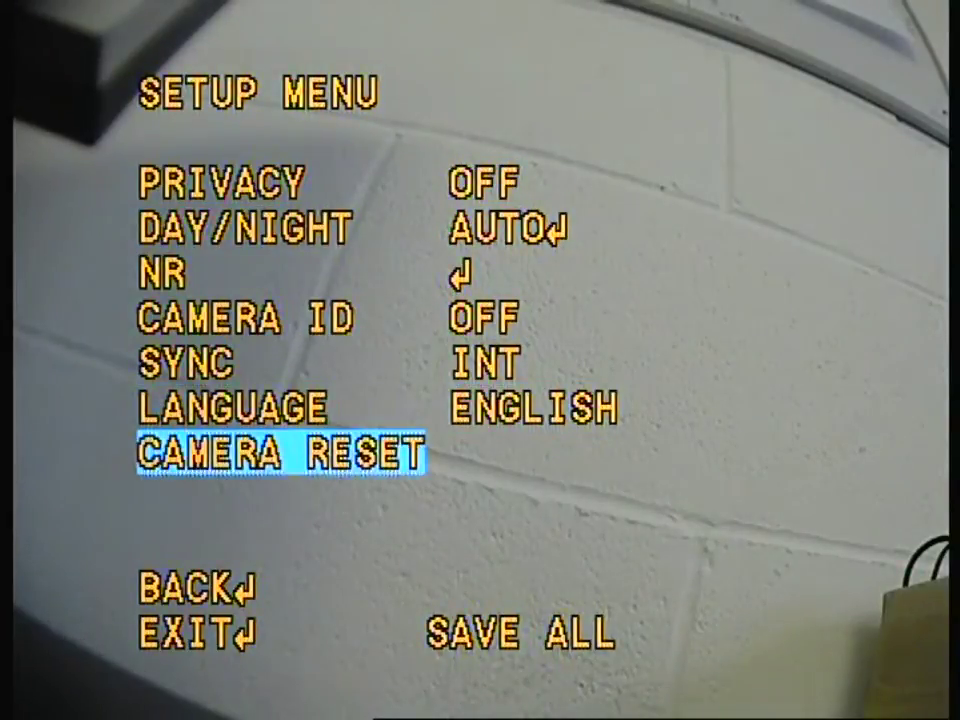
pyautogui.press('Up')
pyautogui.press('Up')
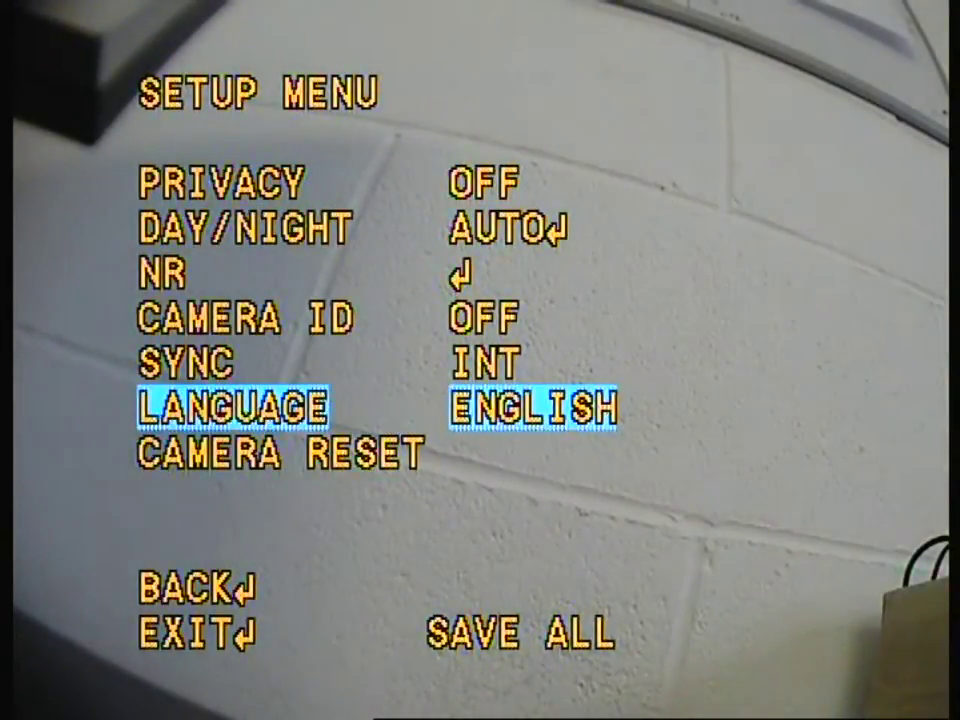
pyautogui.press('Up')
pyautogui.press('Right')
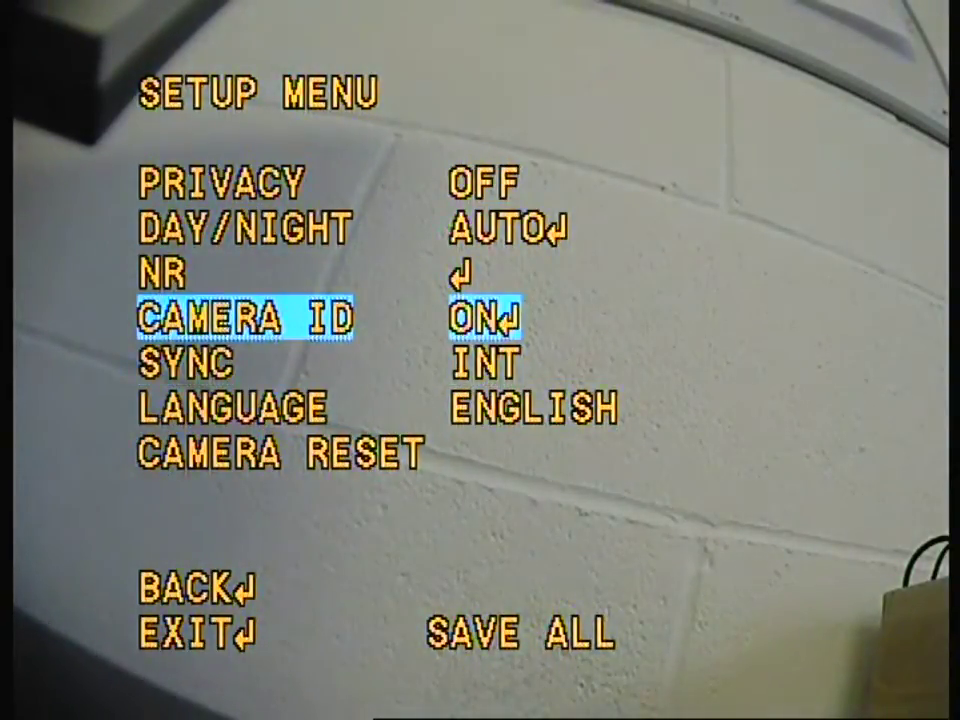
pyautogui.press('Return')
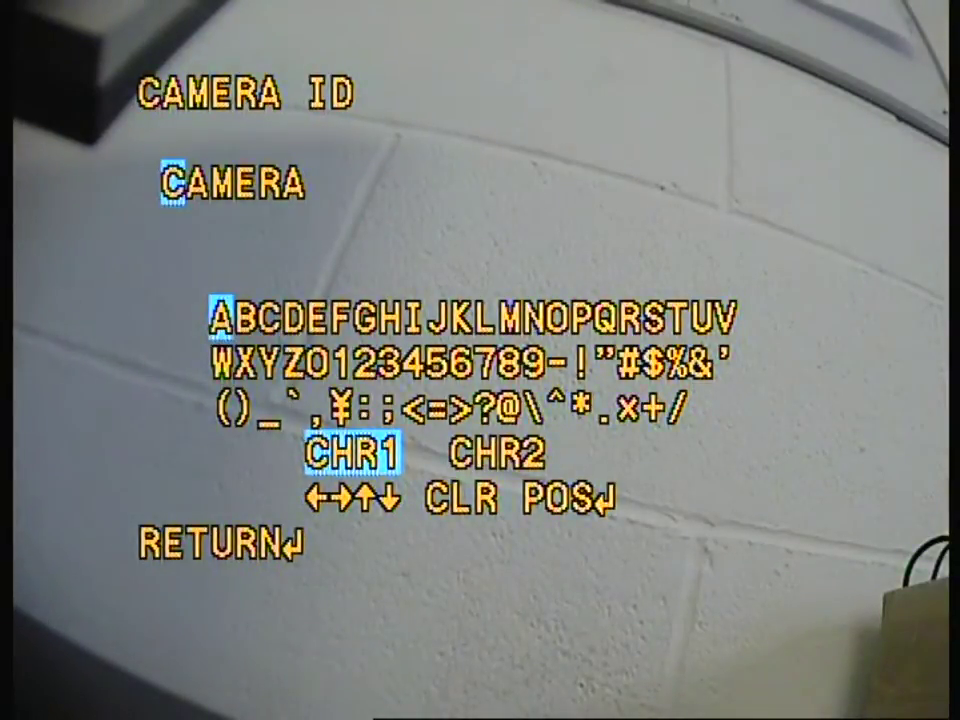
pyautogui.press('Down')
pyautogui.press('Down')
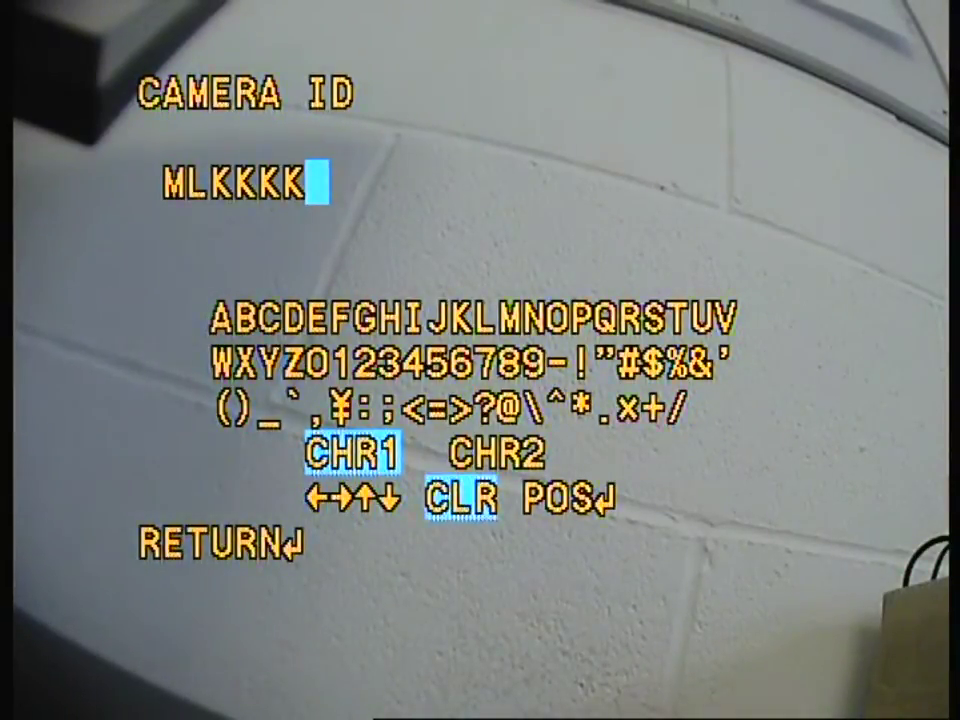
# Step: Reposition the MLKKKK title on the picture, down to mid-frame and to the left
pyautogui.press('Return')
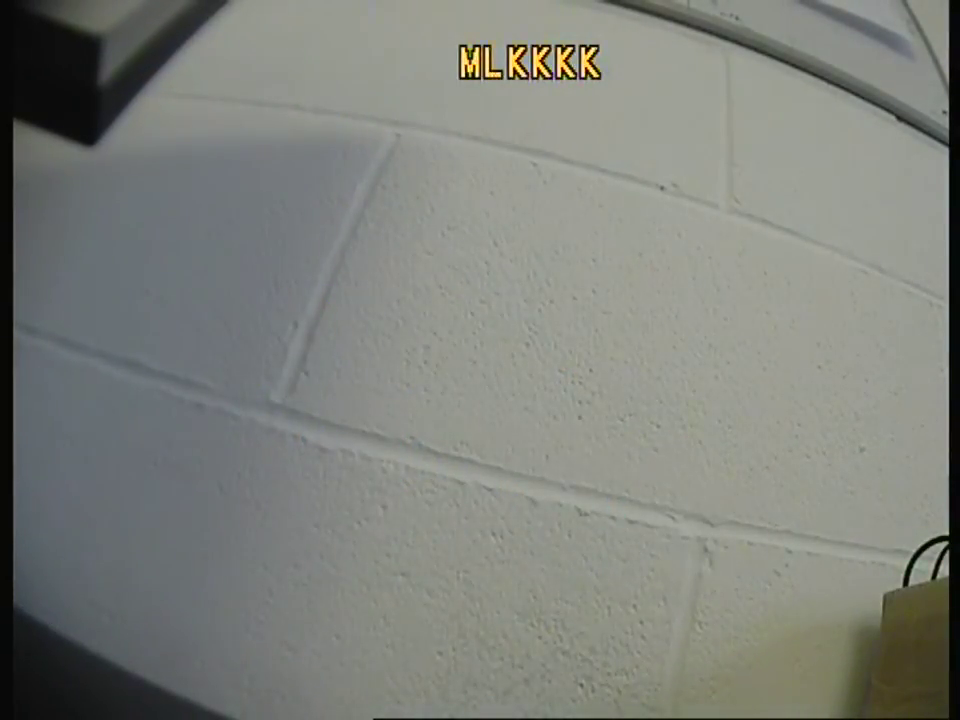
pyautogui.press('Down')
pyautogui.press('Down')
pyautogui.press('Down')
pyautogui.press('Down')
pyautogui.press('Down')
pyautogui.press('Down')
pyautogui.press('Down')
pyautogui.press('Down')
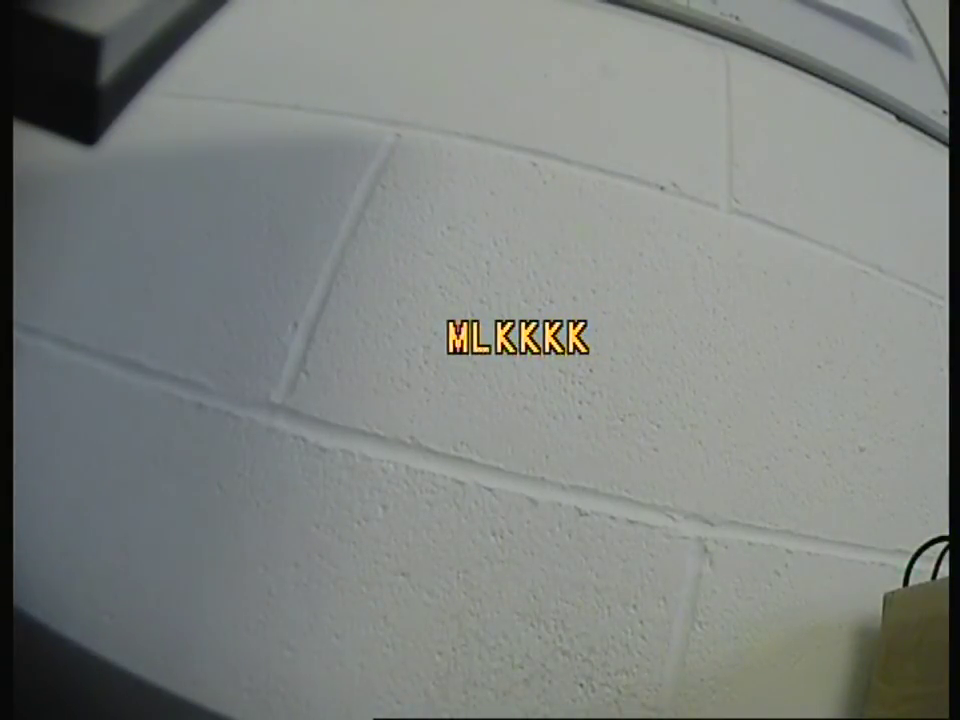
pyautogui.press('Left')
pyautogui.press('Left')
pyautogui.press('Left')
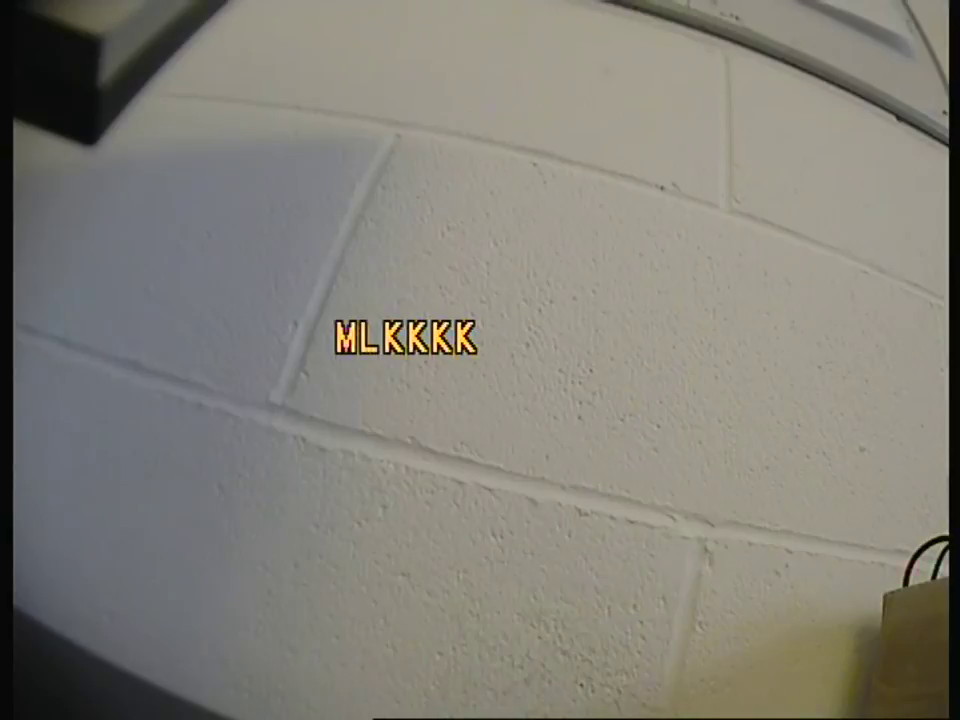
pyautogui.press('Return')
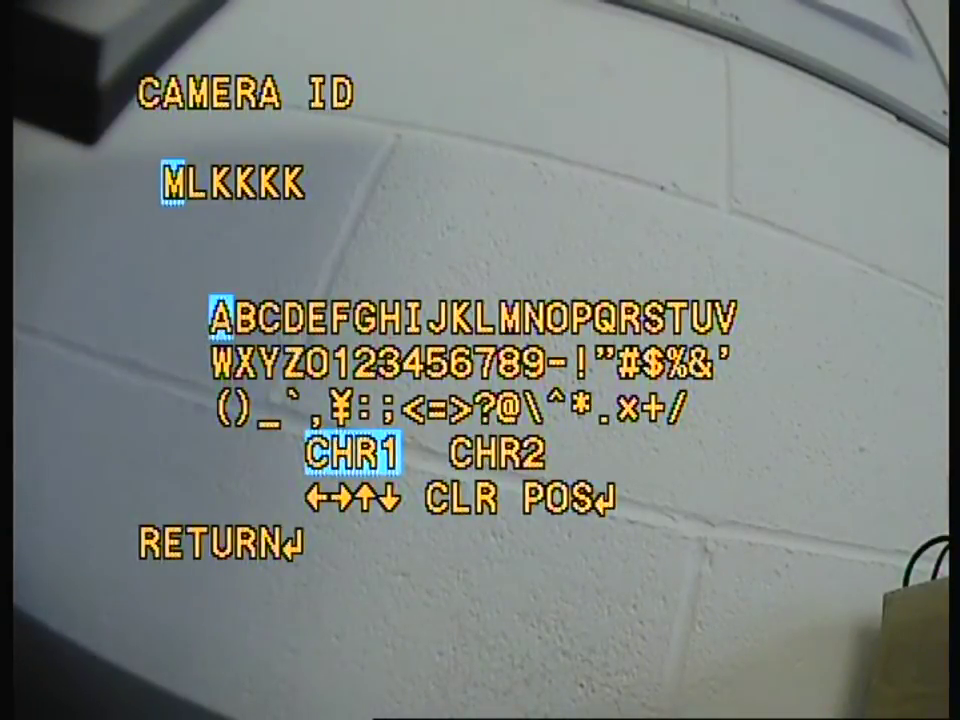
# Step: Leave the title editor and exit the setup menu, keeping MLKKKK over the live picture
pyautogui.press('Down')
pyautogui.press('Down')
pyautogui.press('Down')
pyautogui.press('Return')
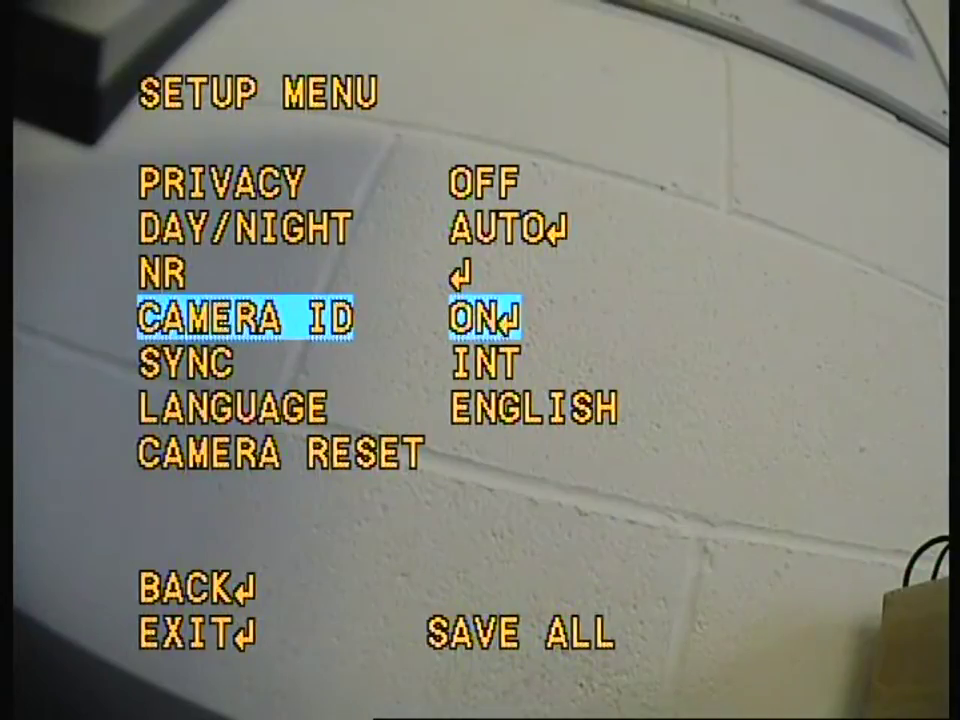
pyautogui.press('Down')
pyautogui.press('Down')
pyautogui.press('Down')
pyautogui.press('Down')
pyautogui.press('Down')
pyautogui.press('Right')
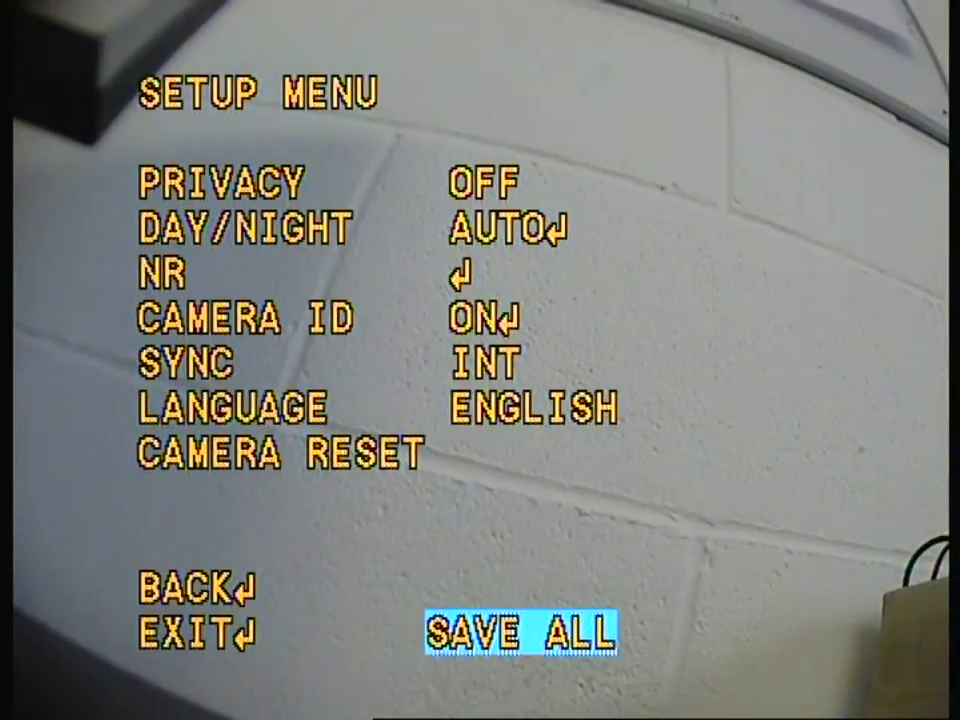
pyautogui.press('Left')
pyautogui.press('Right')
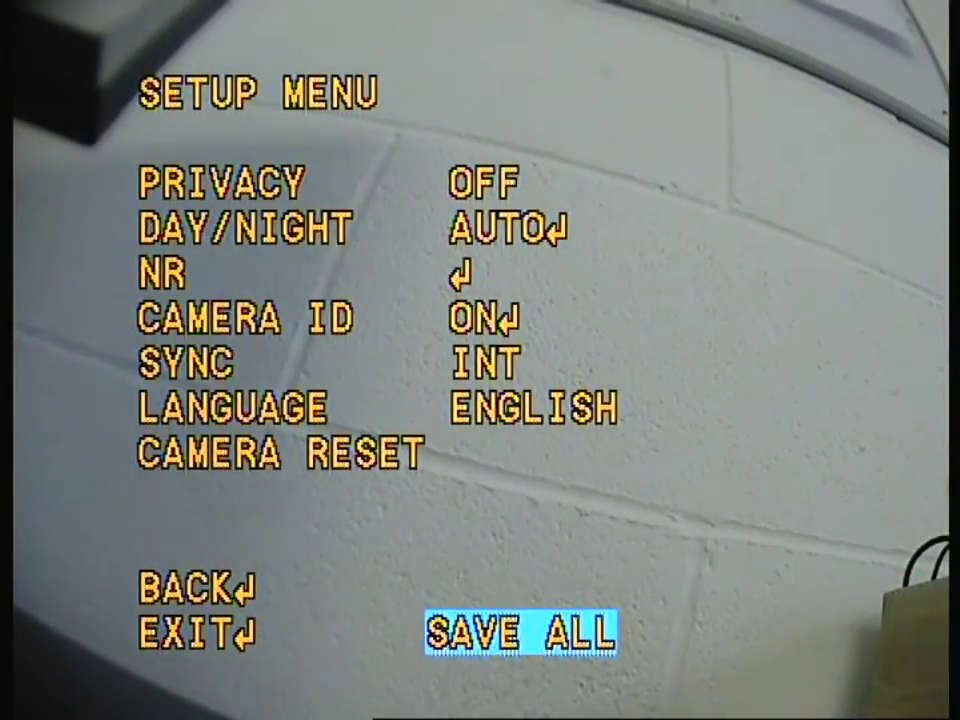
pyautogui.press('Left')
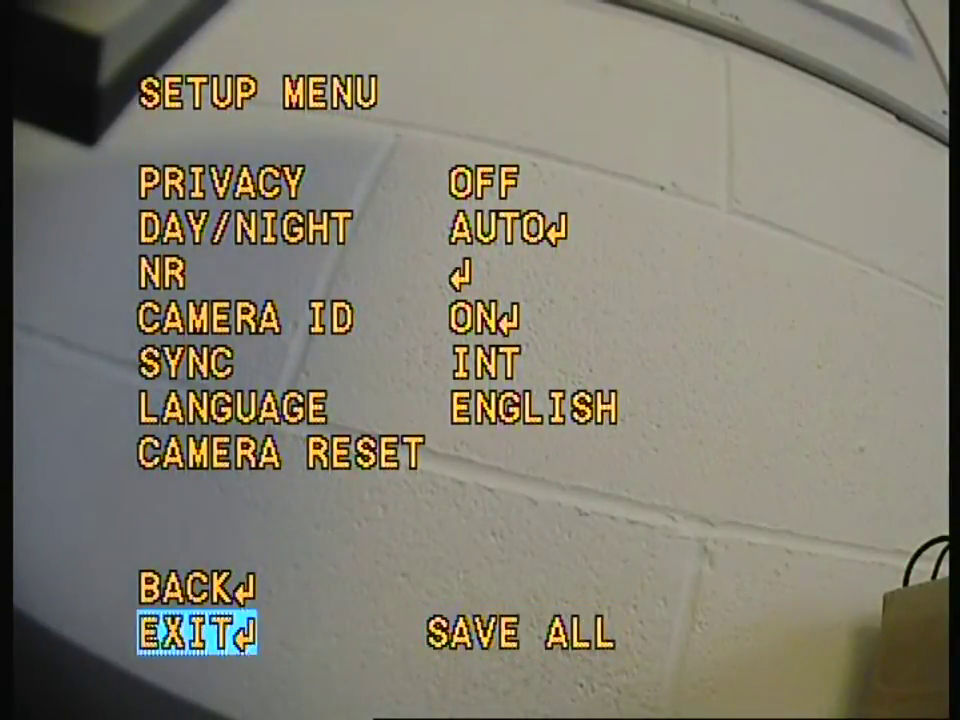
pyautogui.press('Return')
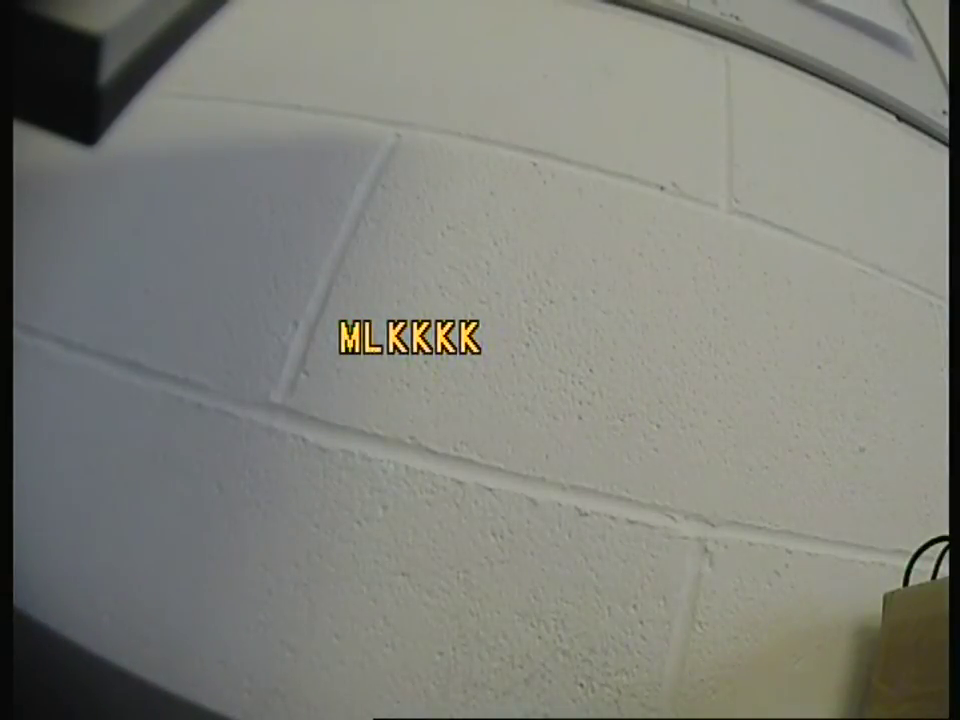
pyautogui.press('Return')
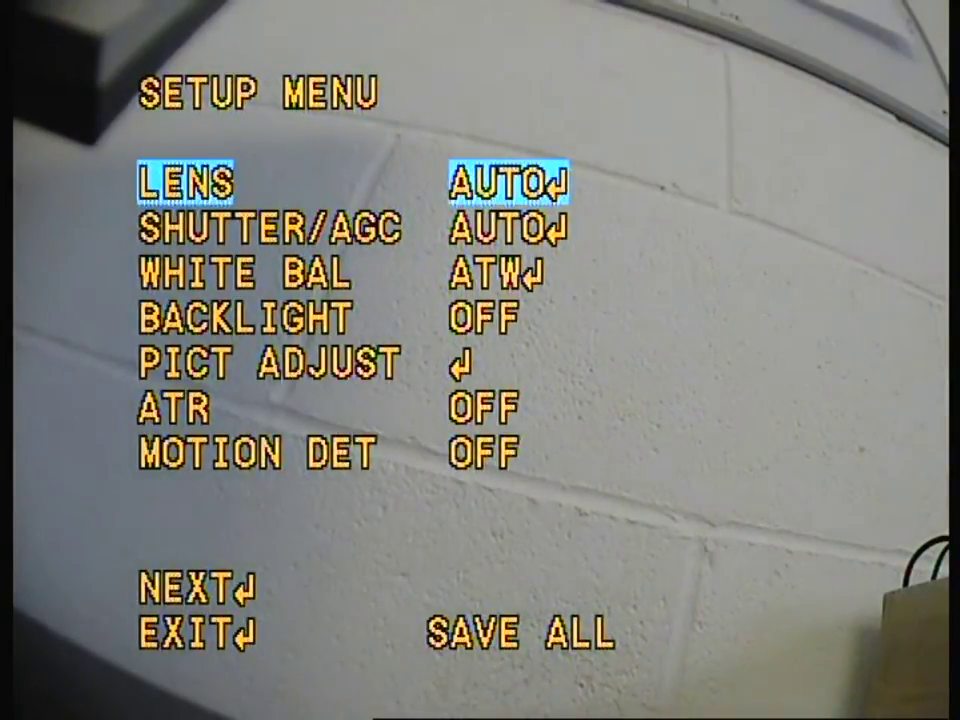
# Step: On the second settings page, switch CAMERA ID to OFF
pyautogui.press('Down')
pyautogui.press('Down')
pyautogui.press('Down')
pyautogui.press('Down')
pyautogui.press('Down')
pyautogui.press('Down')
pyautogui.press('Down')
pyautogui.press('Return')
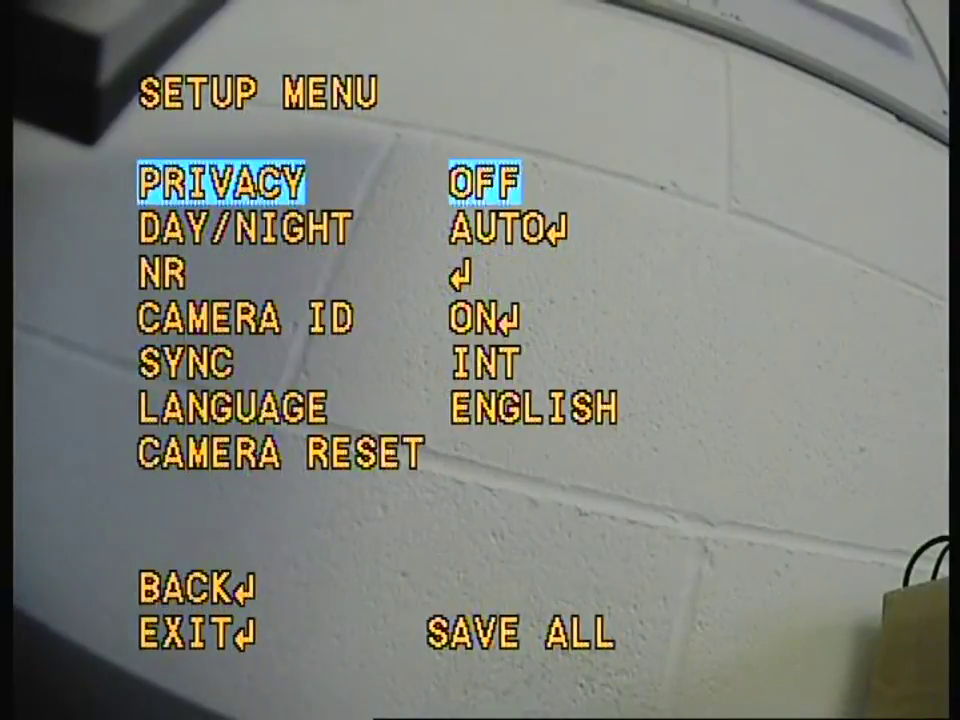
pyautogui.press('Down')
pyautogui.press('Down')
pyautogui.press('Down')
pyautogui.press('Down')
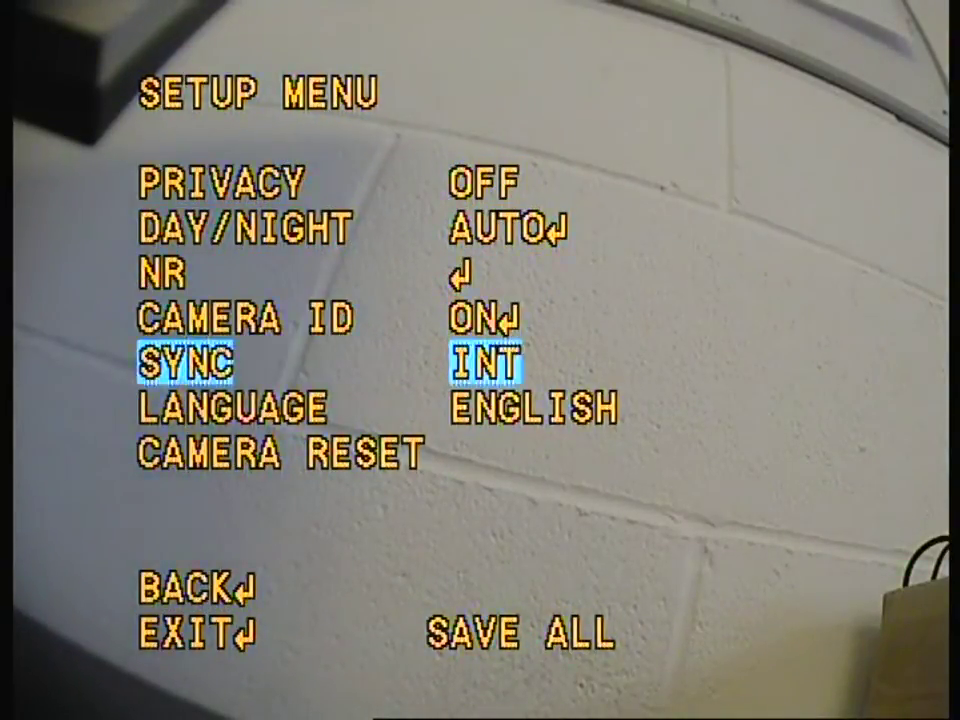
pyautogui.press('Up')
pyautogui.press('Up')
pyautogui.press('Up')
pyautogui.press('Right')
# Step: Exit the setup menu, leaving a live picture with no ID title
pyautogui.press('Down')
pyautogui.press('Down')
pyautogui.press('Down')
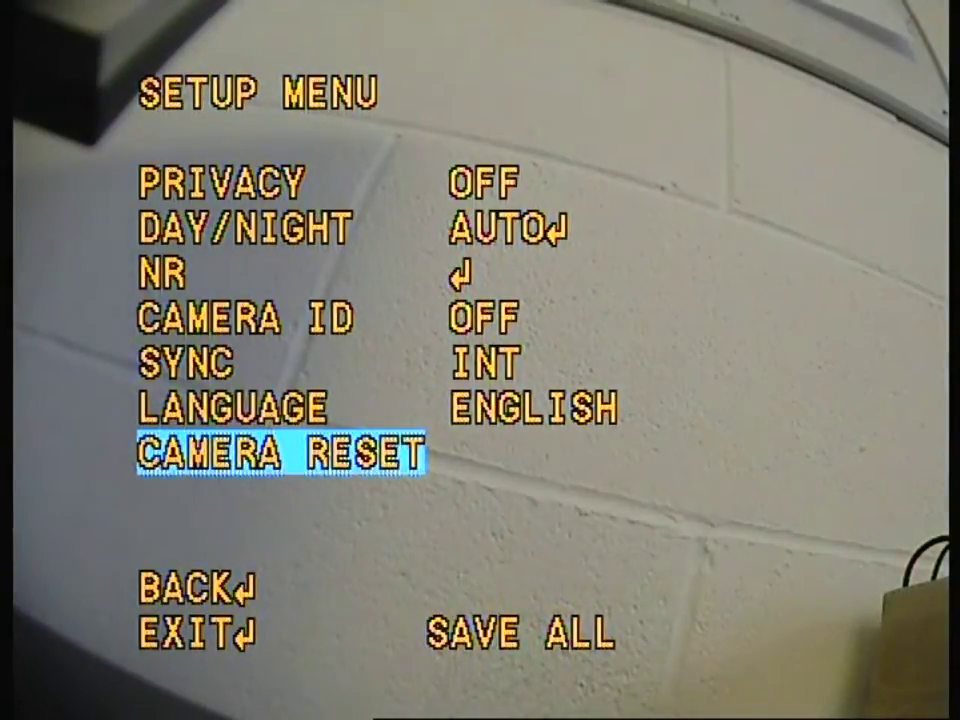
pyautogui.press('Down')
pyautogui.press('Down')
pyautogui.press('Right')
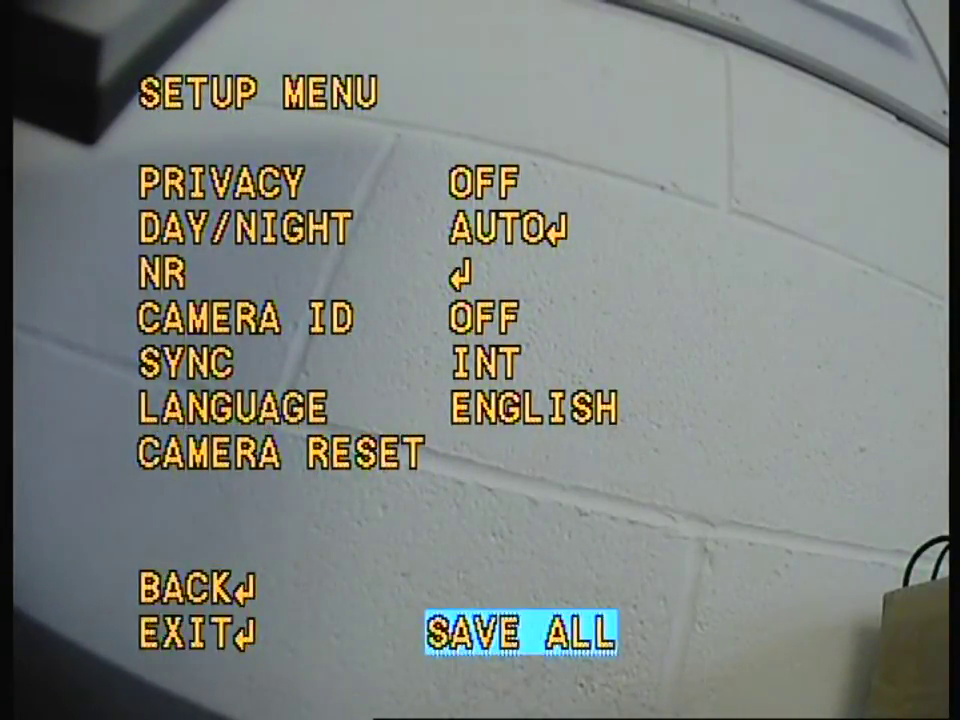
pyautogui.press('Left')
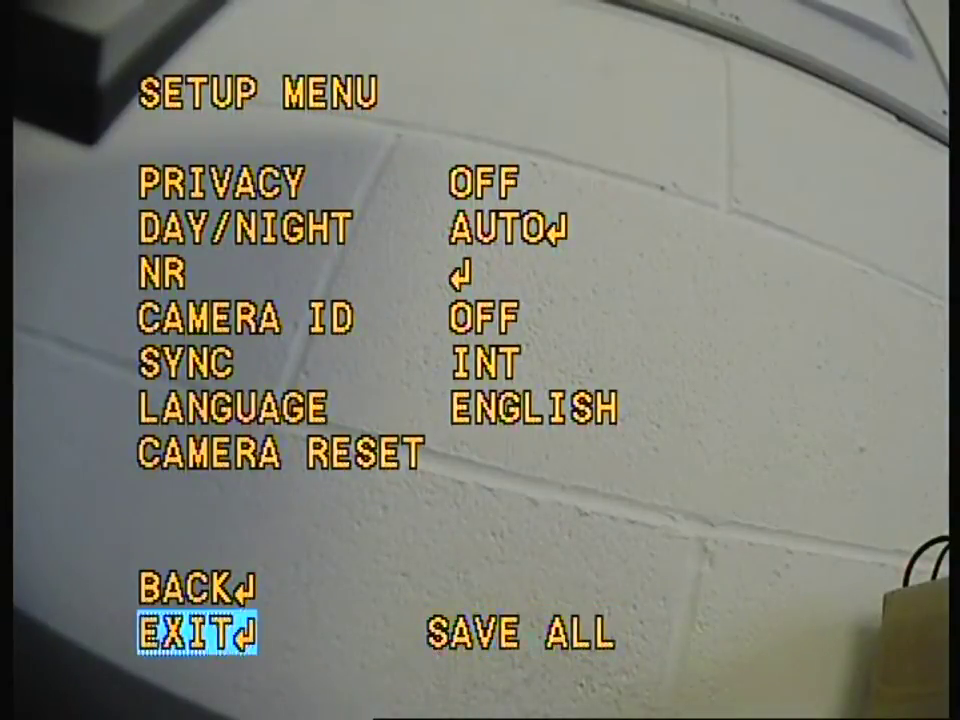
pyautogui.press('Return')
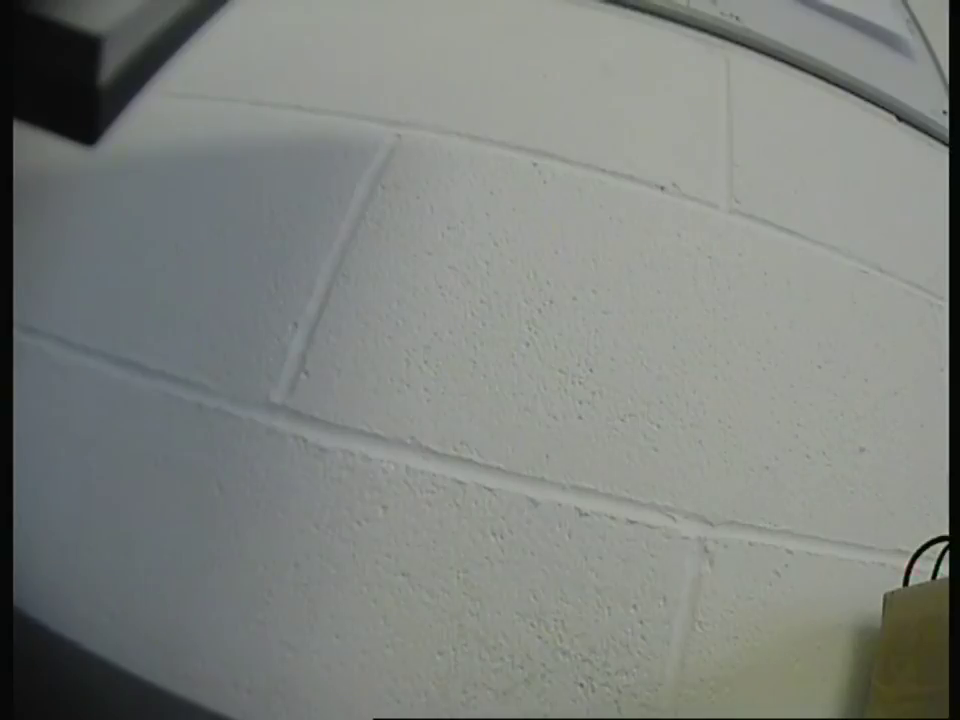
pyautogui.press('Return')
# Step: Go to the second settings page and check that CAMERA ID is still OFF
pyautogui.press('Down')
pyautogui.press('Down')
pyautogui.press('Down')
pyautogui.press('Down')
pyautogui.press('Down')
pyautogui.press('Down')
pyautogui.press('Down')
pyautogui.press('Down')
pyautogui.press('Up')
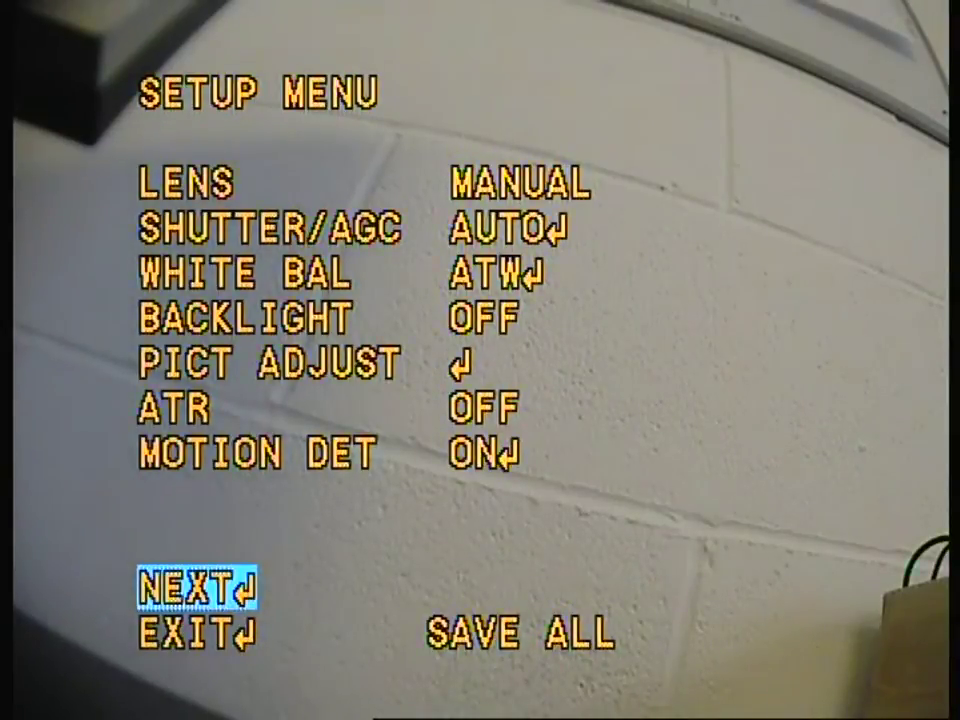
pyautogui.press('Return')
pyautogui.press('Down')
pyautogui.press('Down')
pyautogui.press('Down')
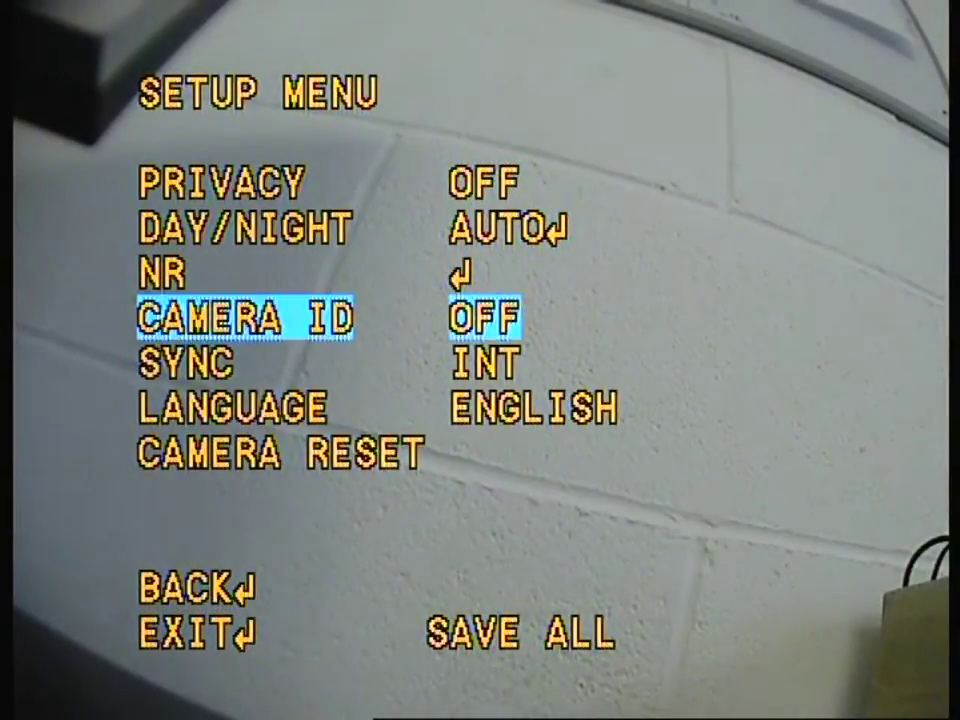
pyautogui.press('Down')
pyautogui.press('Down')
pyautogui.press('Down')
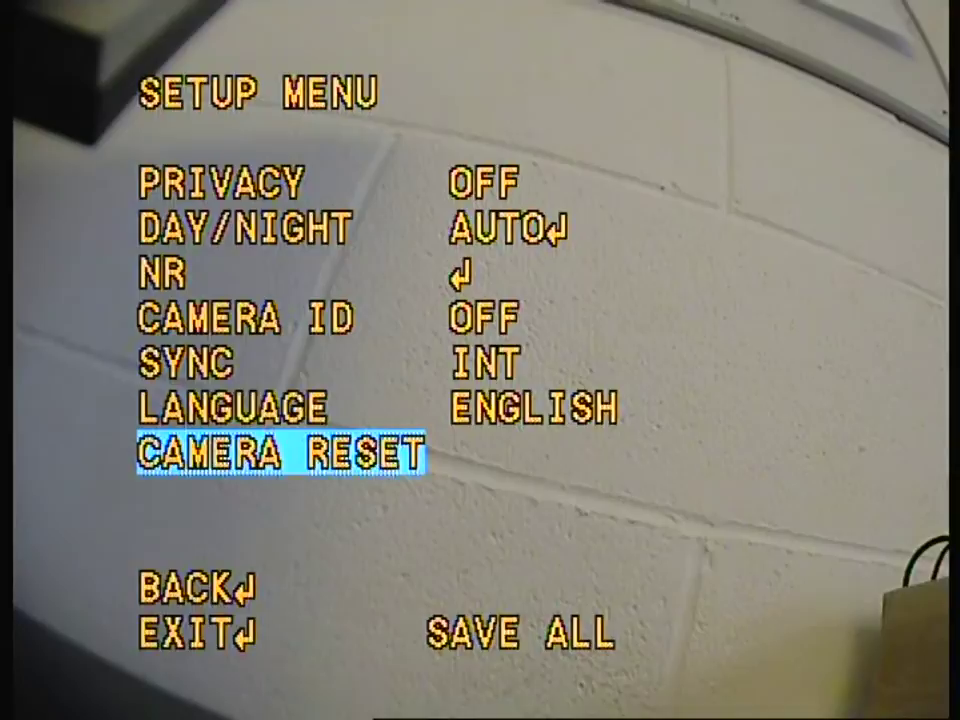
# Step: Choose BACK to return to the first page and move to SHUTTER/AGC
pyautogui.press('Down')
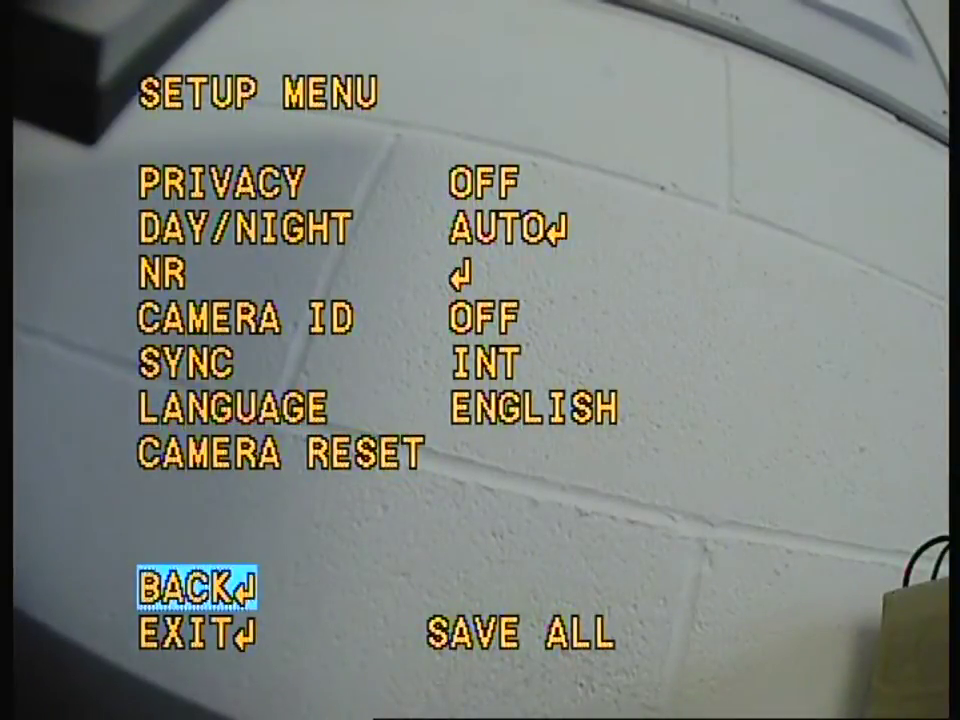
pyautogui.press('Return')
pyautogui.press('Down')
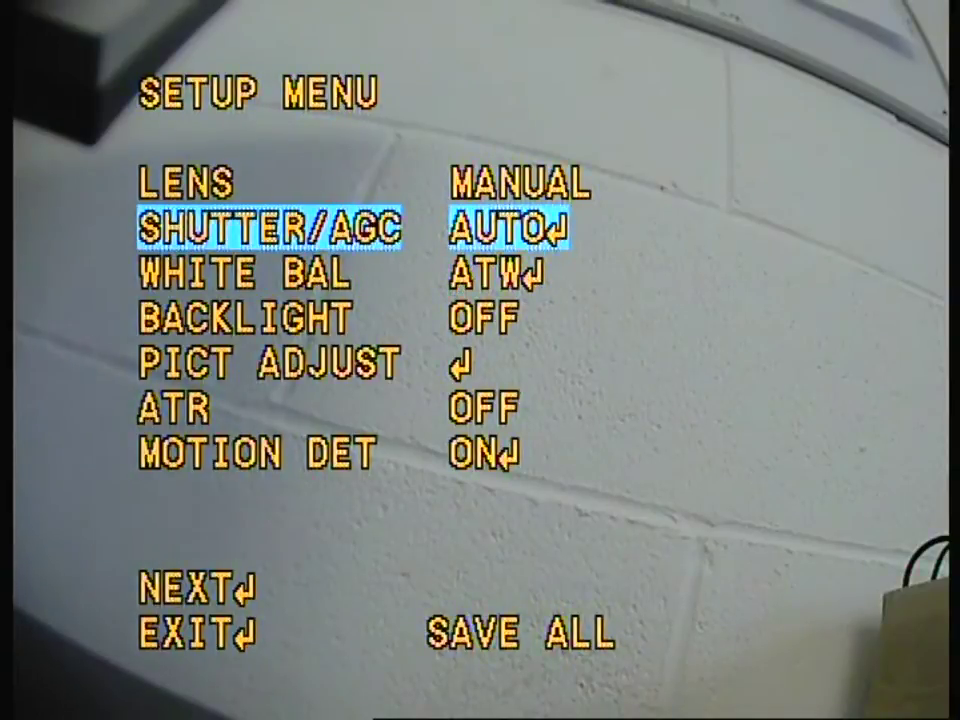
# Step: In the SHUTTER/AGC AUTO setup, raise HIGH LUMINANCE BRIGHTNESS from 024 to 058
pyautogui.press('Return')
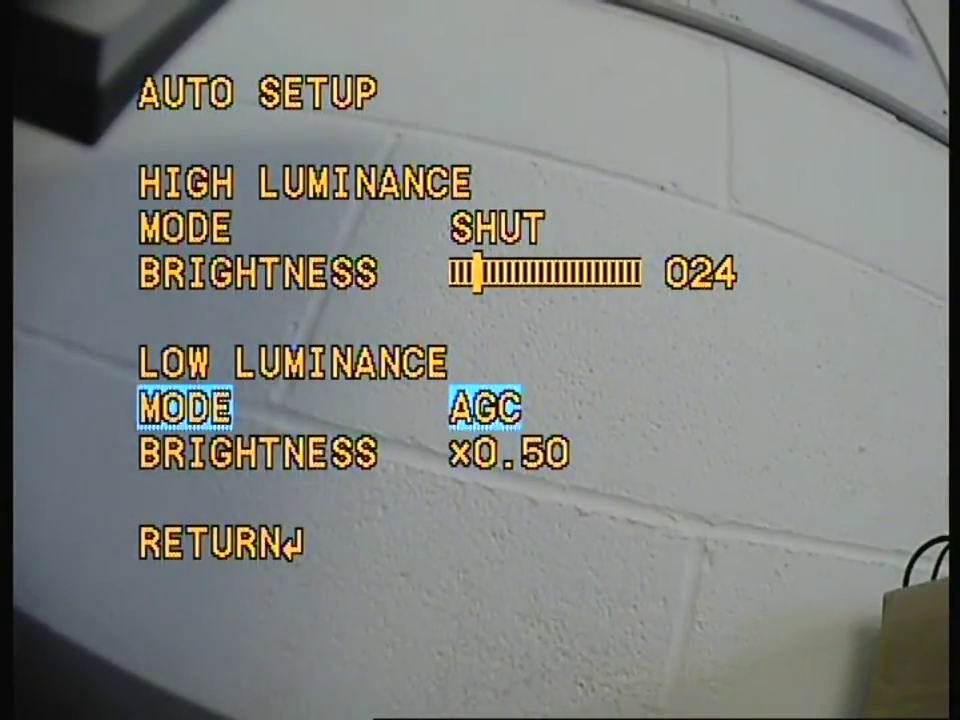
pyautogui.press('Escape')
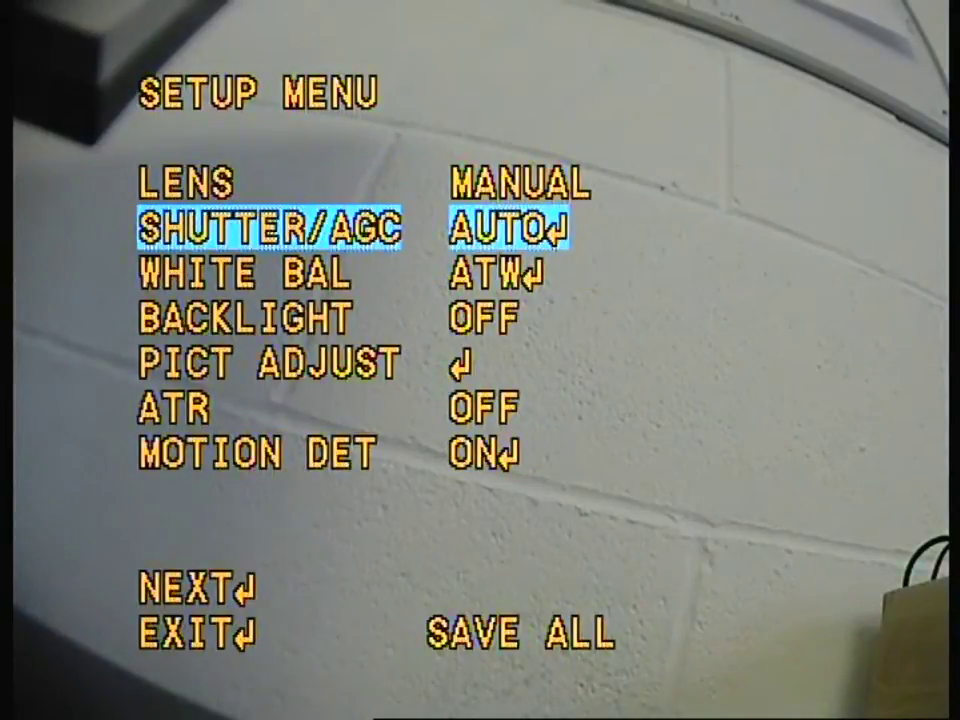
pyautogui.press('Return')
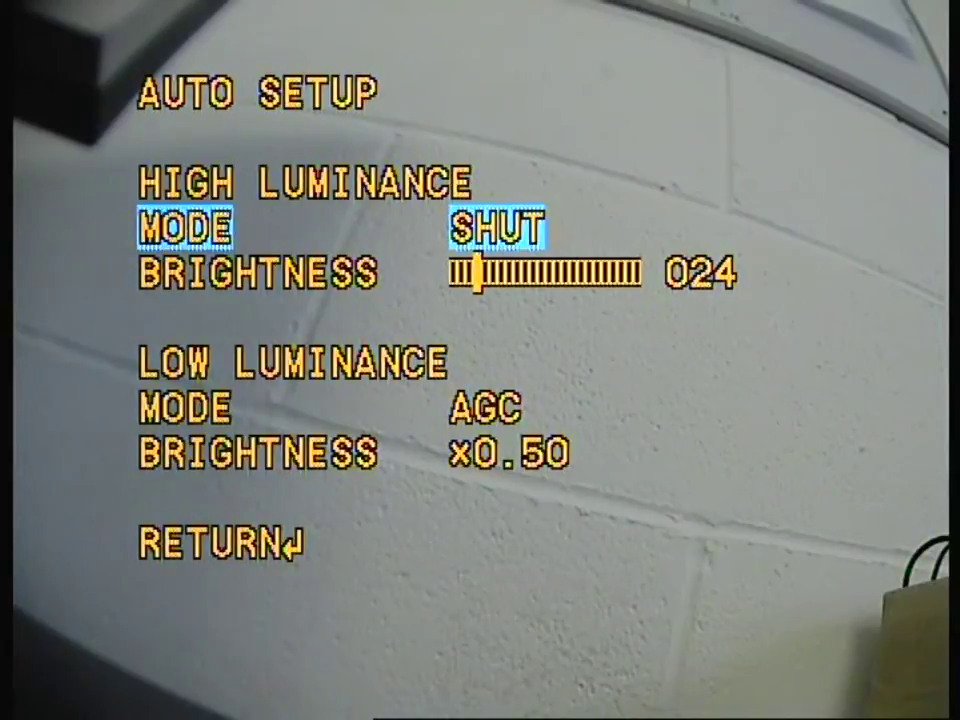
pyautogui.press('Right')
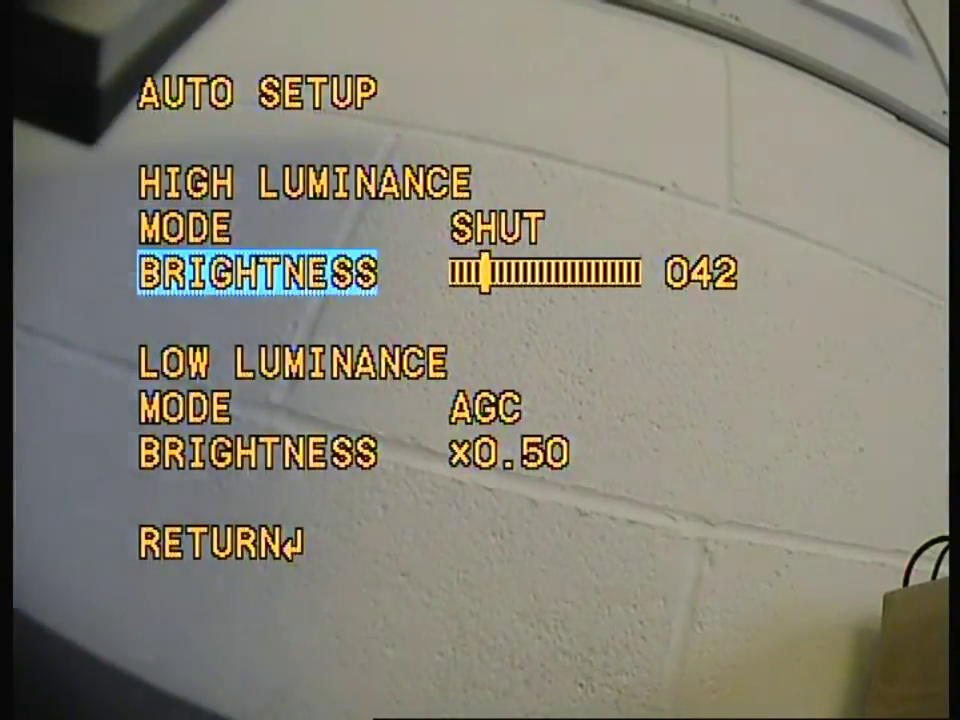
pyautogui.press('Left')
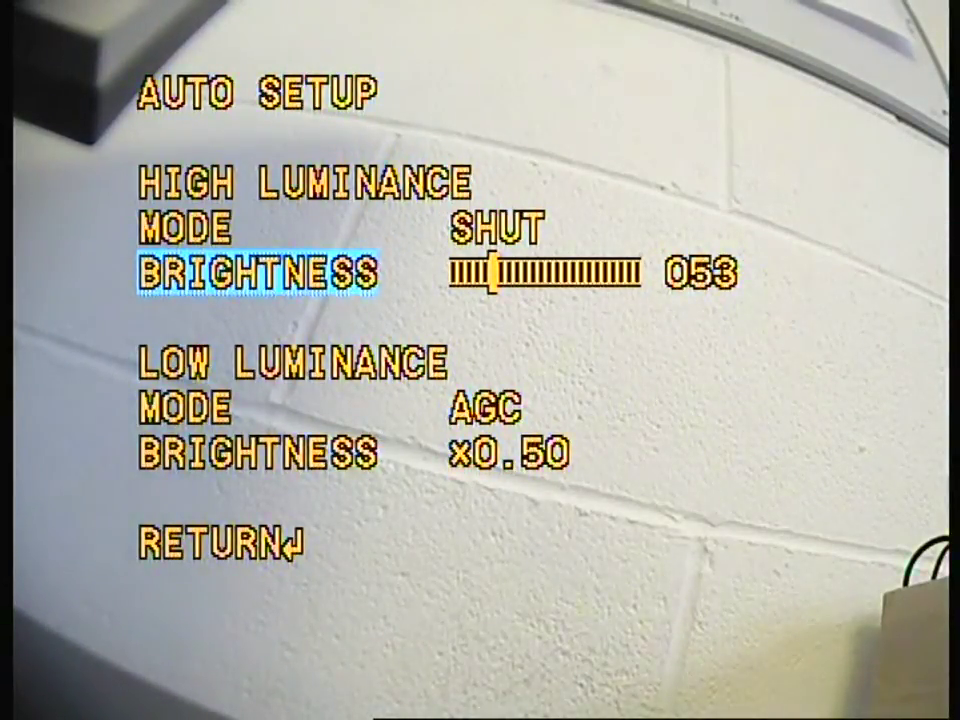
pyautogui.press('Right')
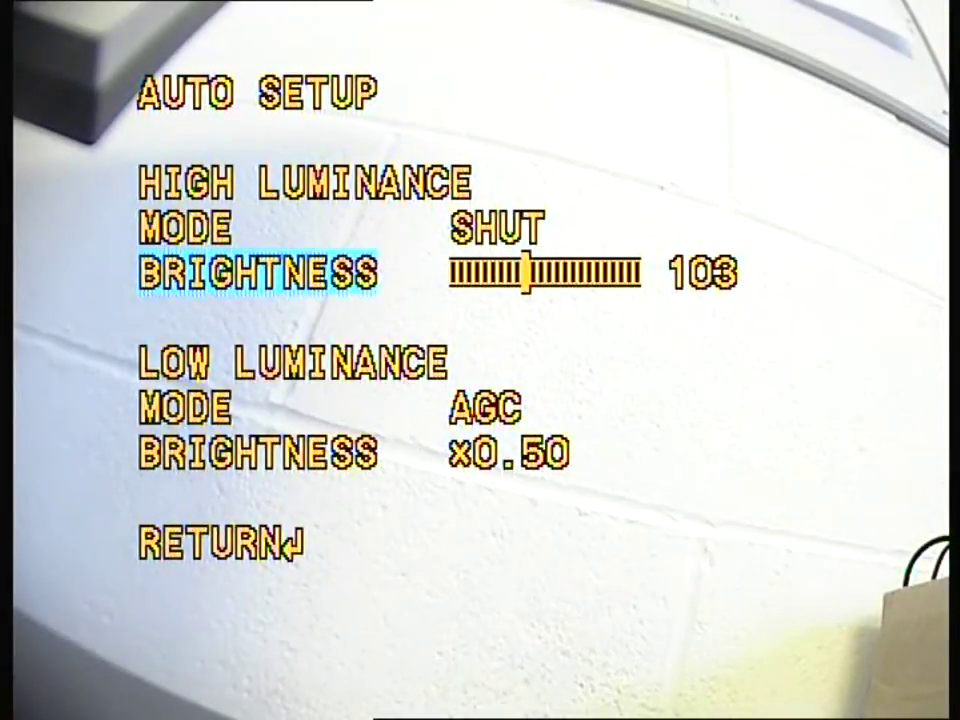
pyautogui.press('Left')
pyautogui.press('Right')
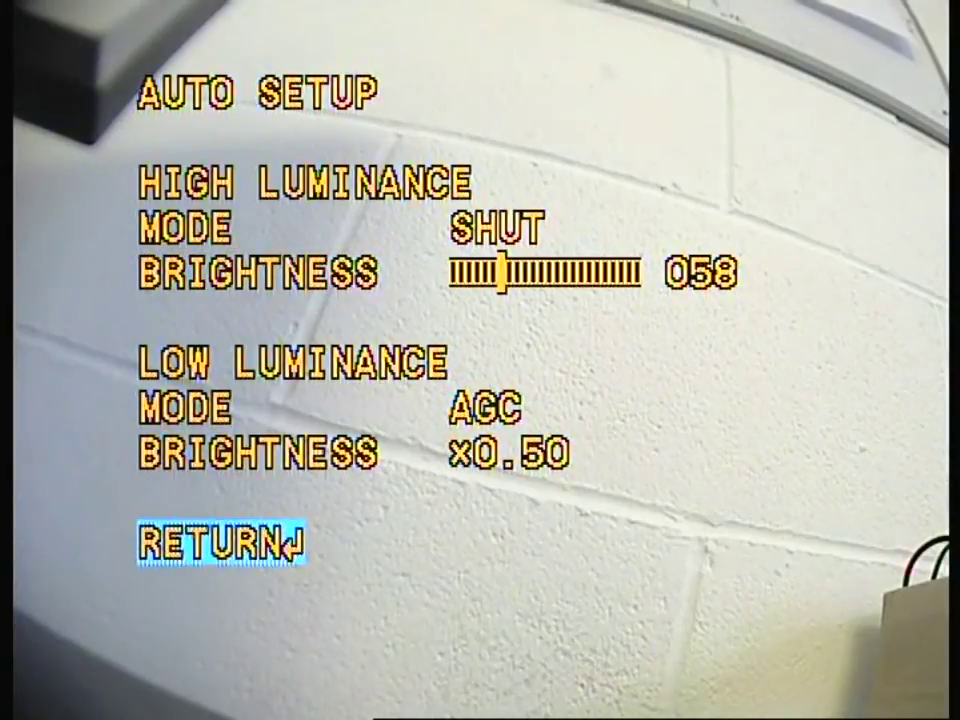
# Step: Return to the first setup page and move down to the EXIT choice
pyautogui.press('Return')
pyautogui.press('Down')
pyautogui.press('Down')
pyautogui.press('Down')
pyautogui.press('Down')
pyautogui.press('Down')
pyautogui.press('Down')
pyautogui.press('Down')
pyautogui.press('Right')
pyautogui.press('Left')
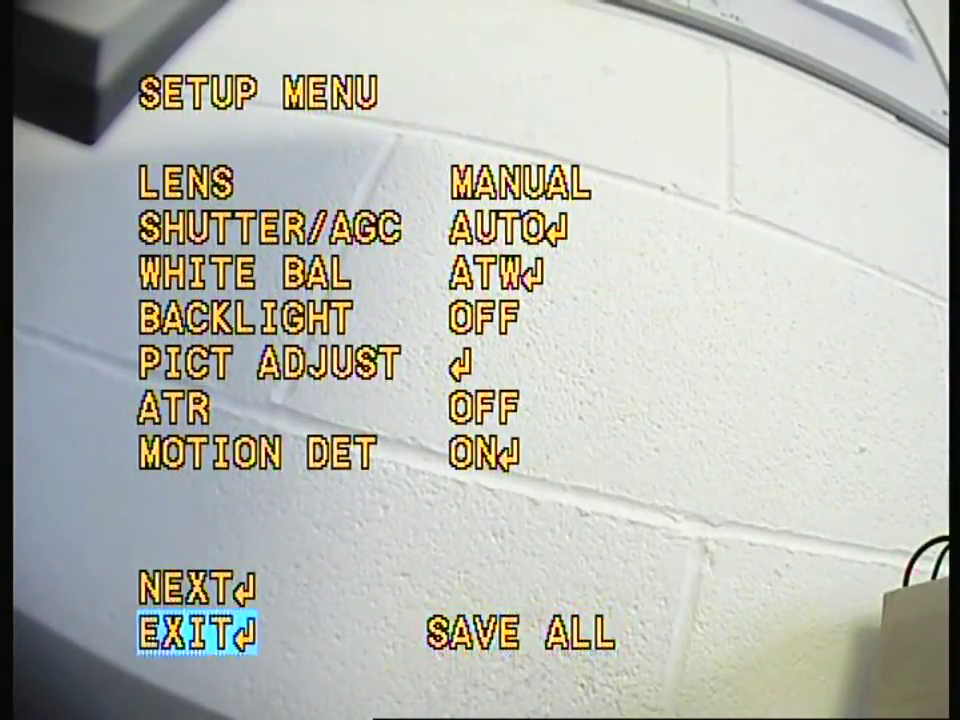